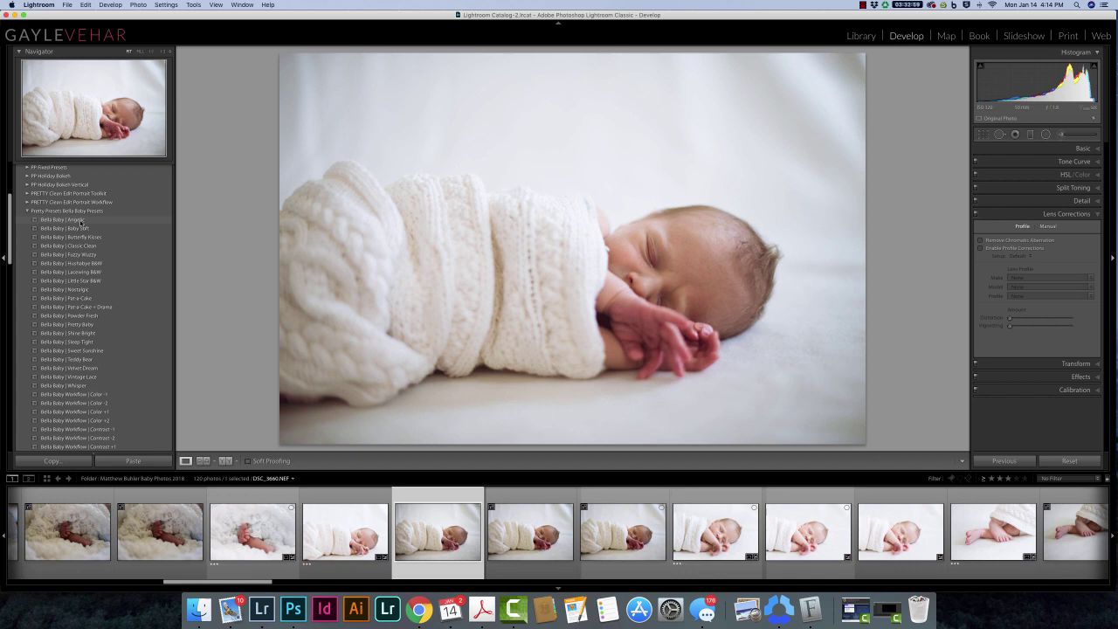
click(80, 222)
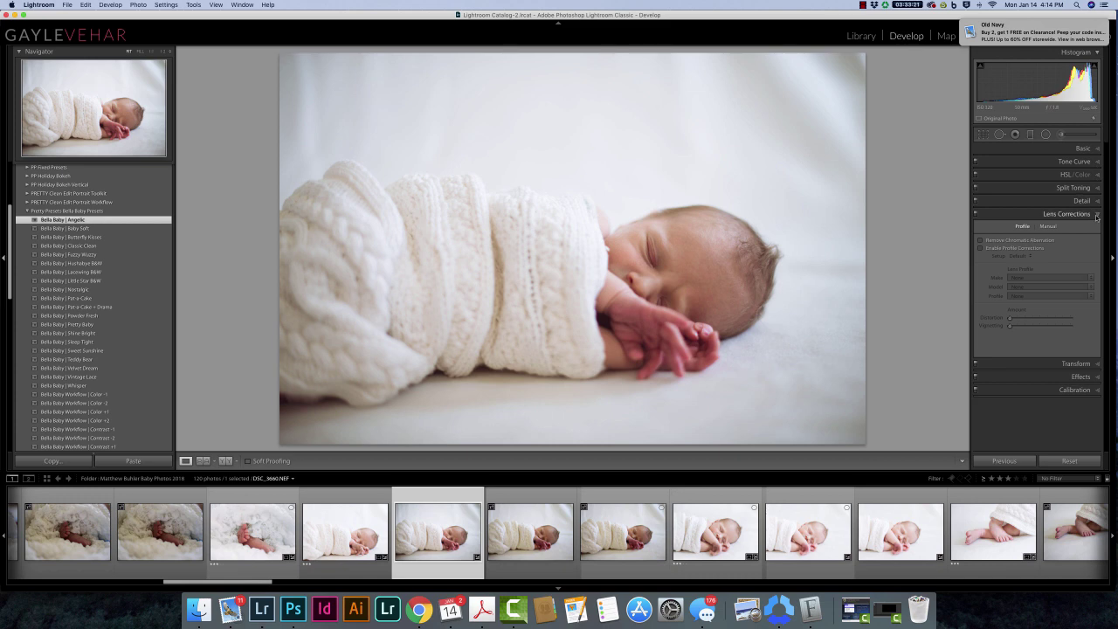
Step: Enable Profile Corrections so the Nikon 50mm lens profile brightens the darker corners
click(981, 248)
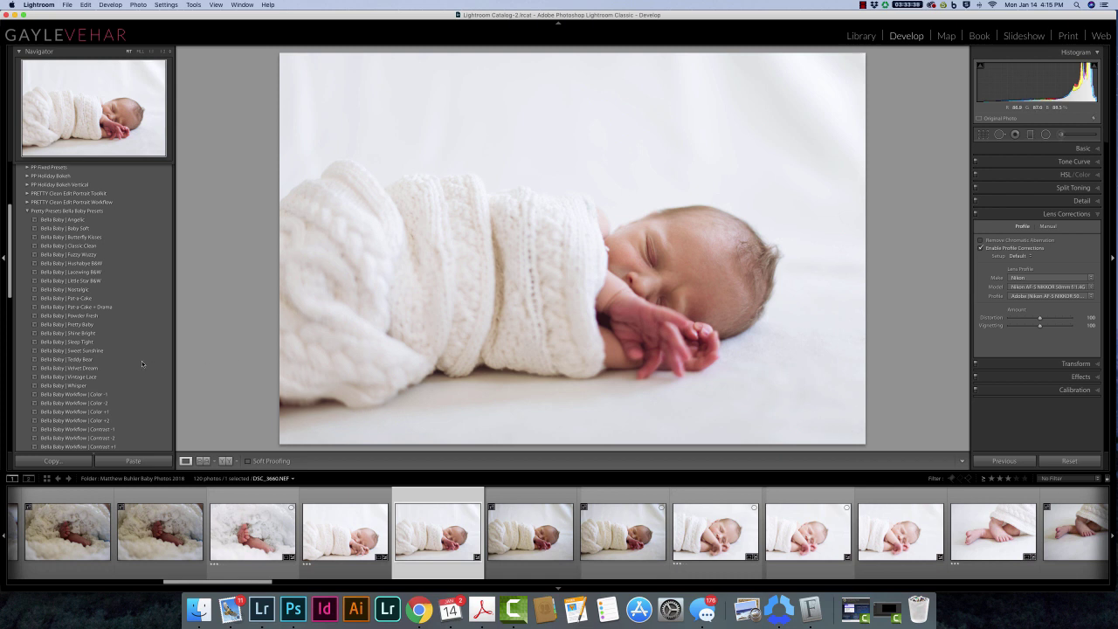
Step: Apply the Bella Baby Workflow presets Color -2, Contrast -2 and Exposure +1
scroll(141, 360, down, 2)
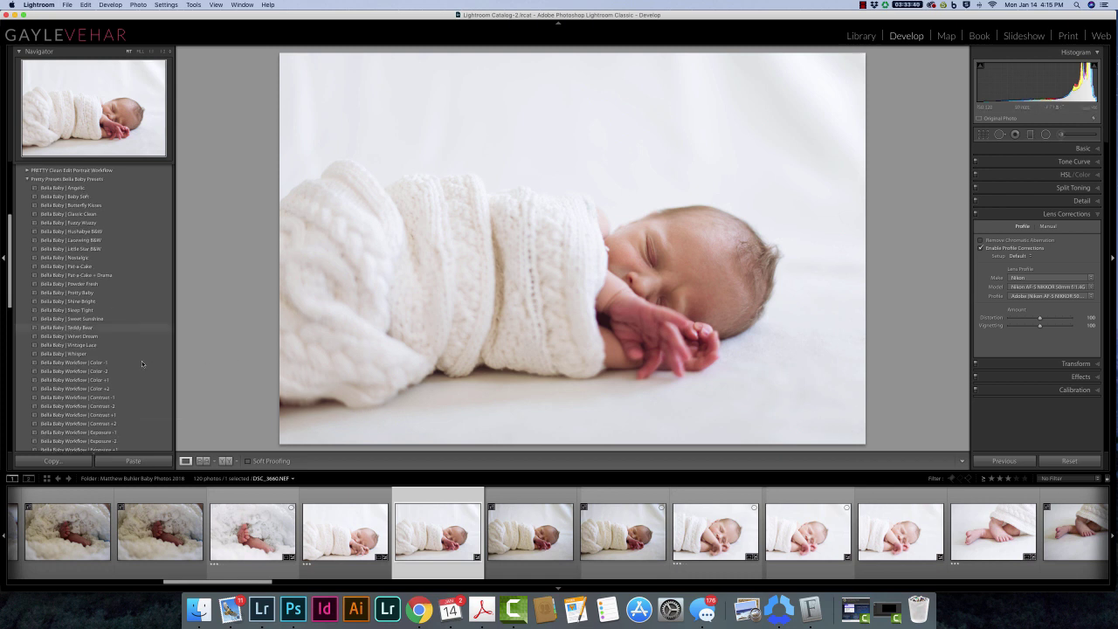
scroll(142, 358, down, 3)
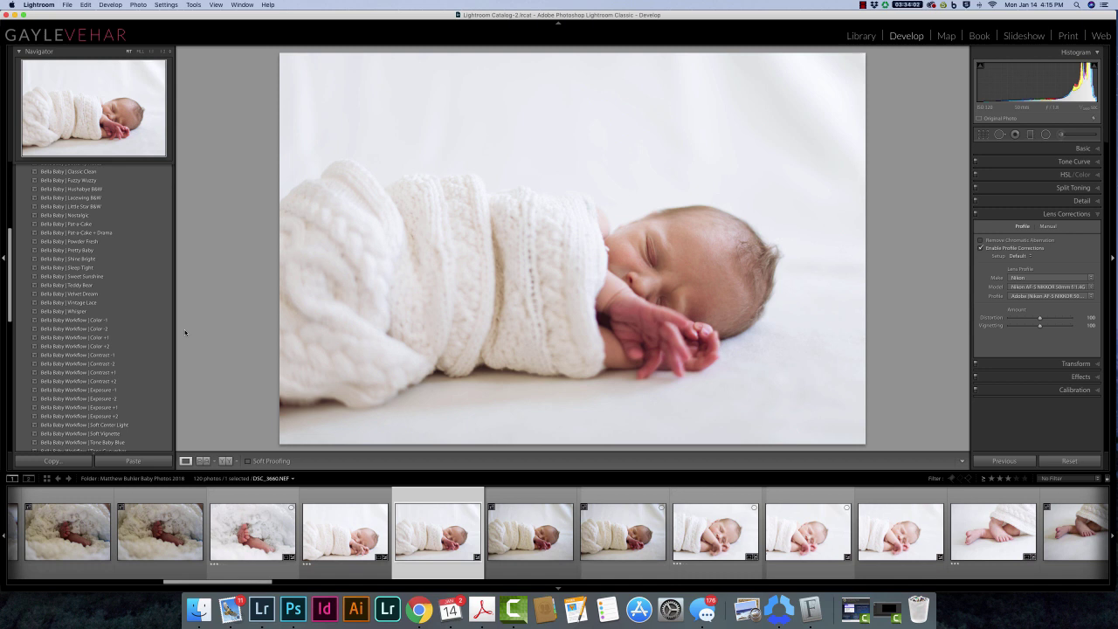
click(101, 329)
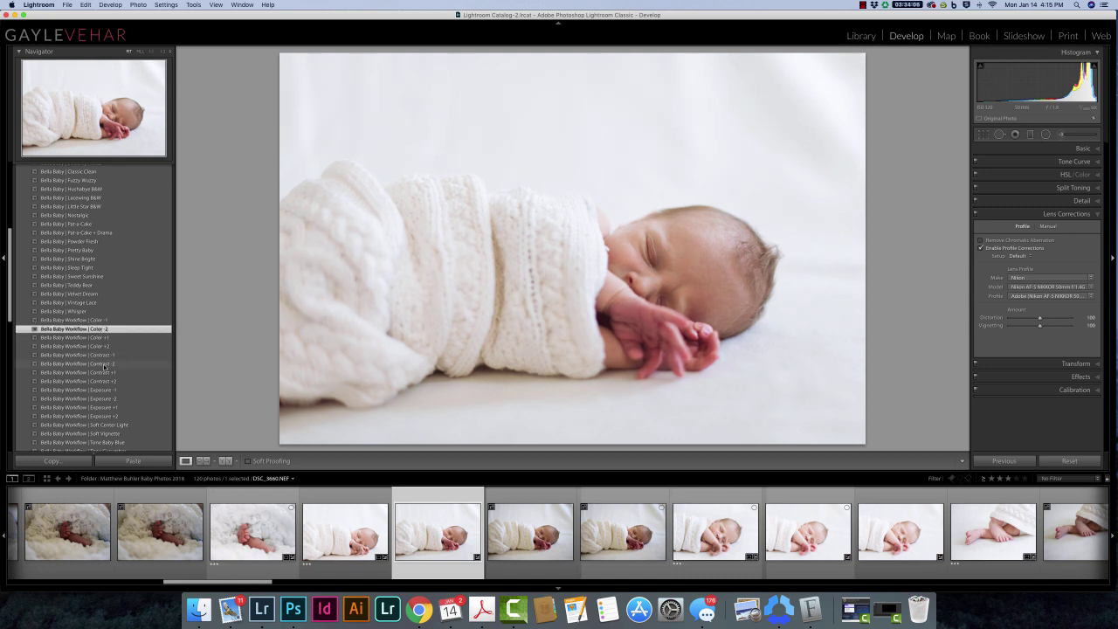
click(104, 364)
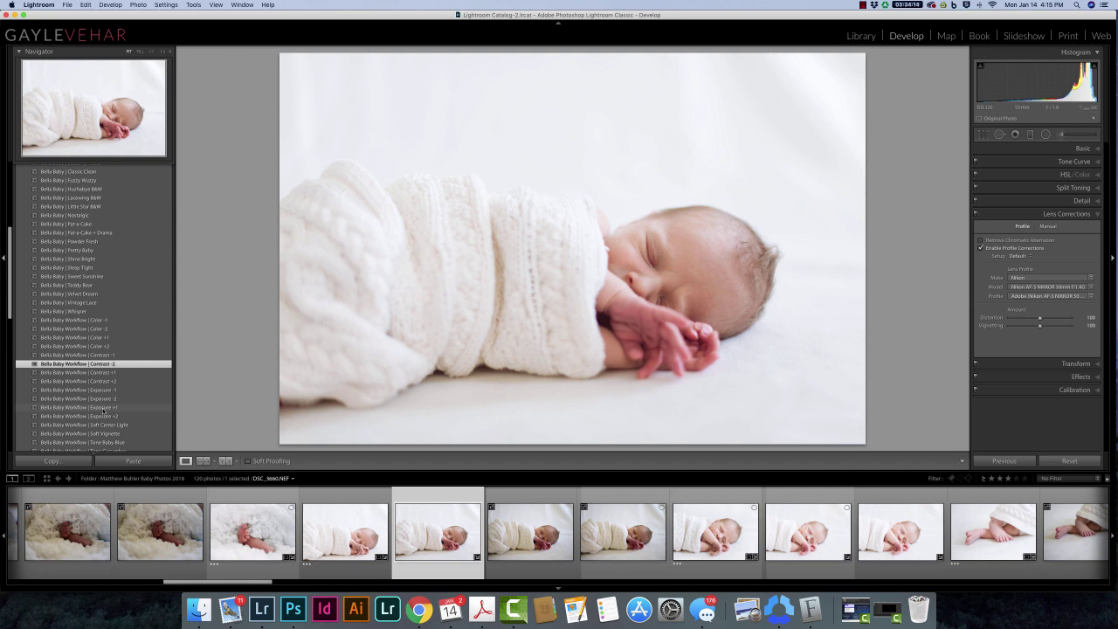
click(103, 408)
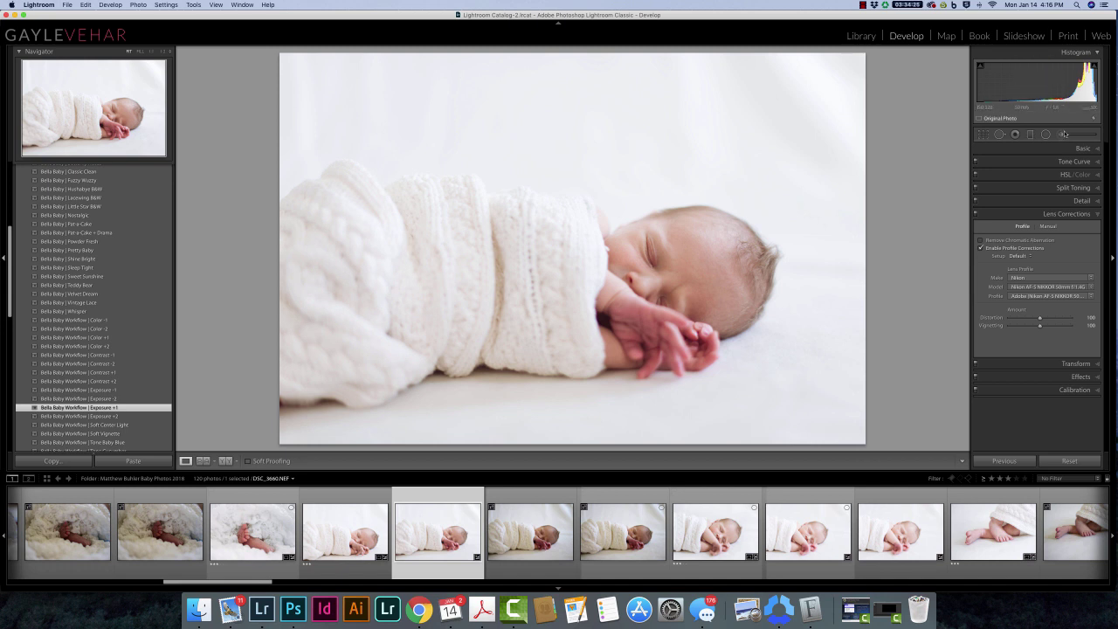
Step: Set up the Adjustment Brush with the Baby | Add Detail effect and a smaller brush
click(1061, 136)
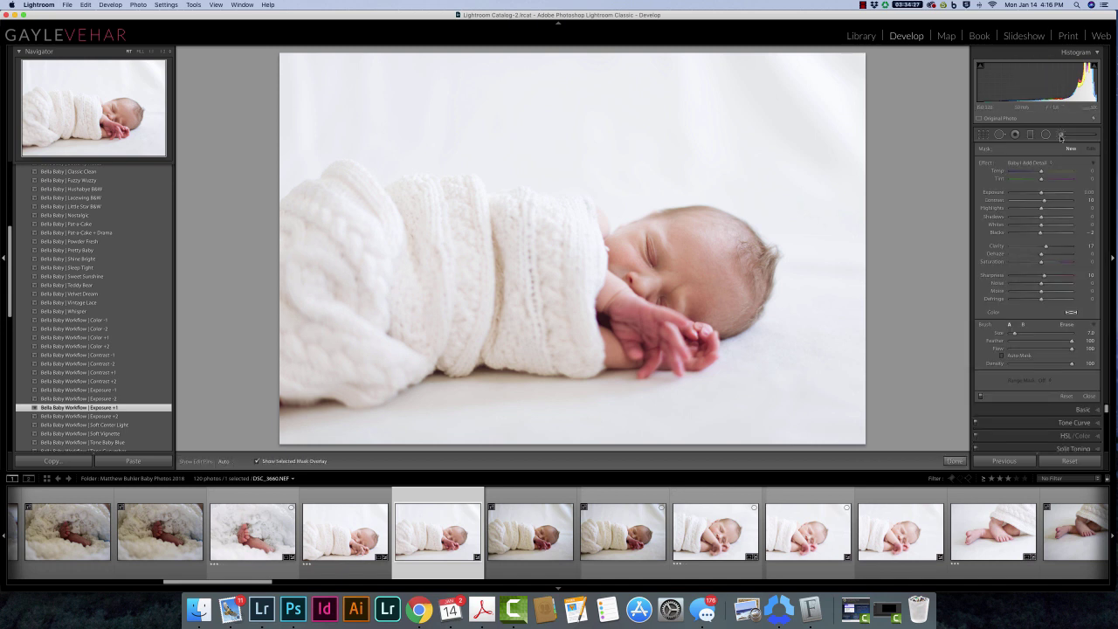
click(1044, 163)
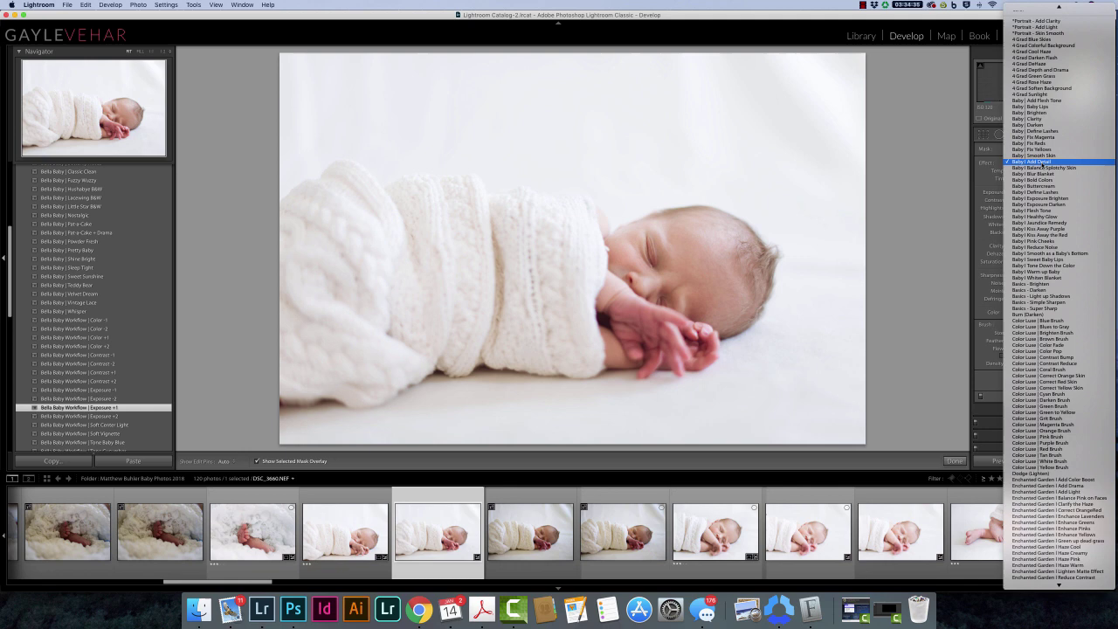
click(1042, 163)
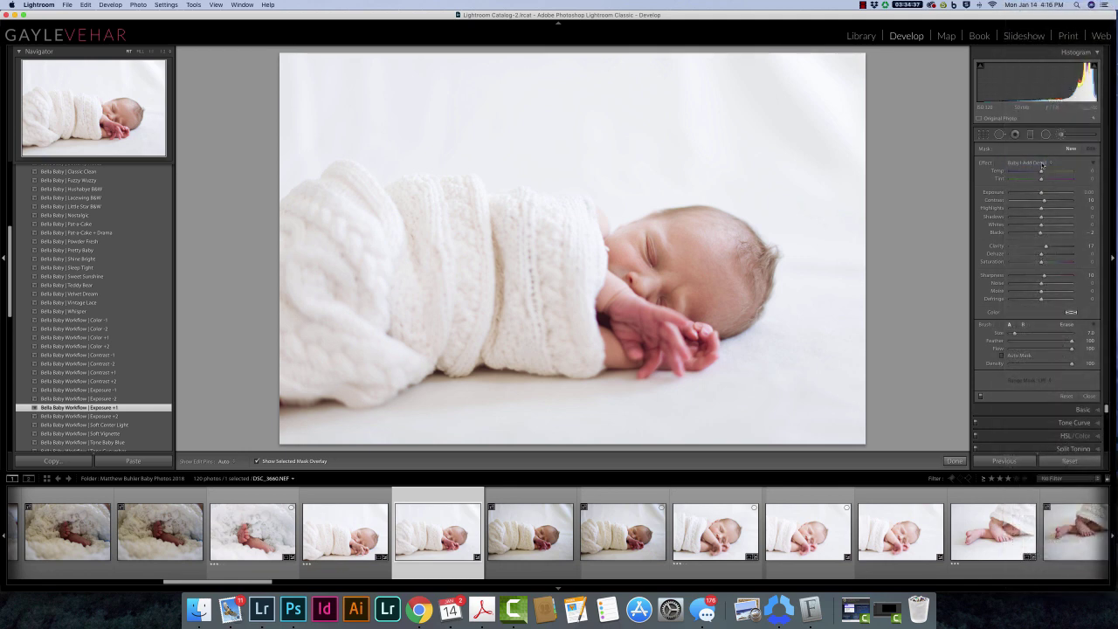
key(bracketleft)
key(bracketleft)
key(bracketleft)
key(bracketleft)
Step: Paint Add Detail over the baby's eye and head, then hide the mask overlay
key(h)
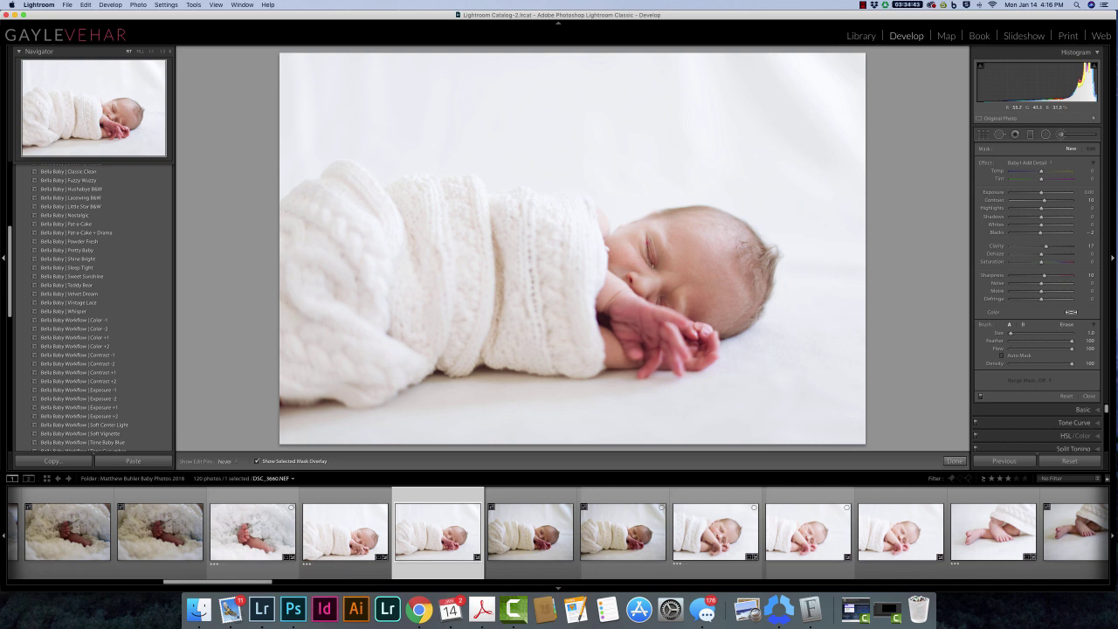
drag(646, 243, 649, 260)
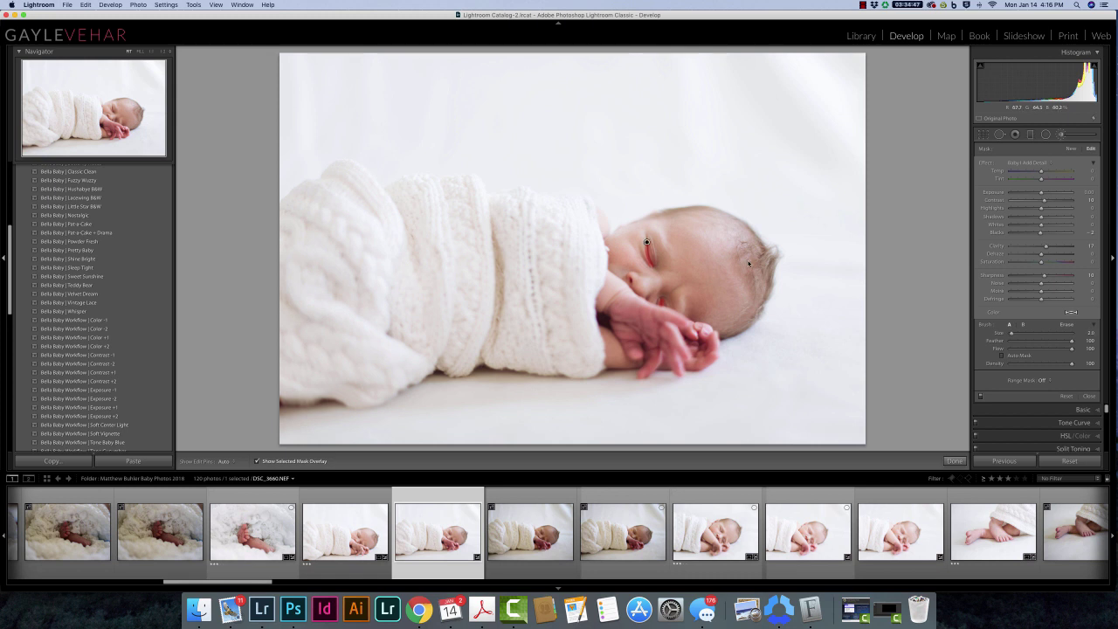
scroll(752, 262, up, 8)
mouse_move(760, 259)
mouse_down()
mouse_move(745, 231)
mouse_move(769, 278)
mouse_move(760, 287)
mouse_up()
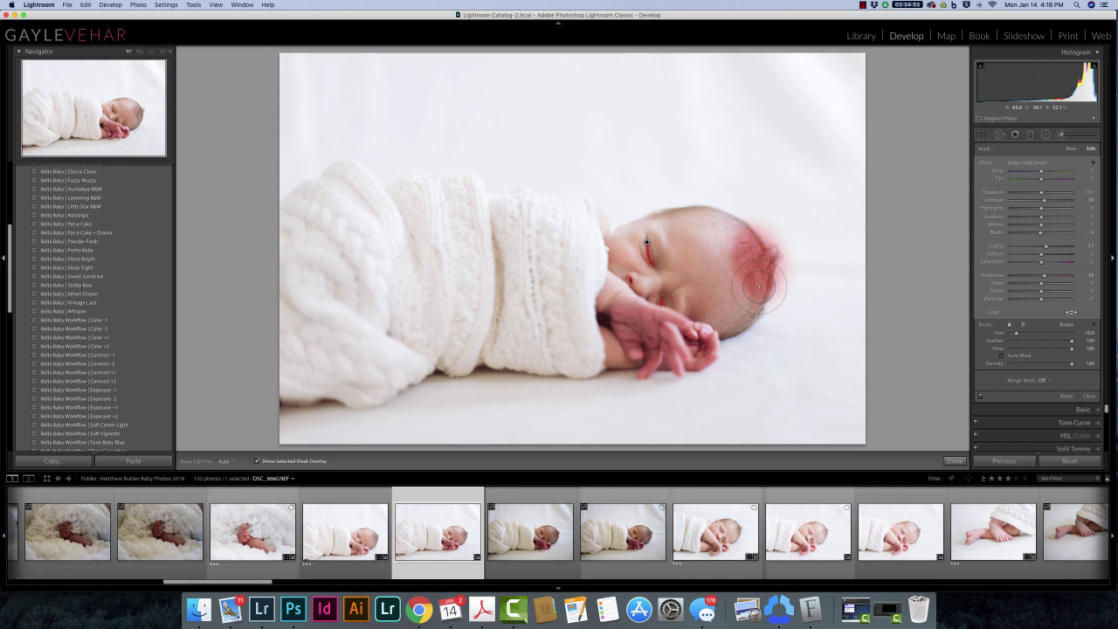
key(o)
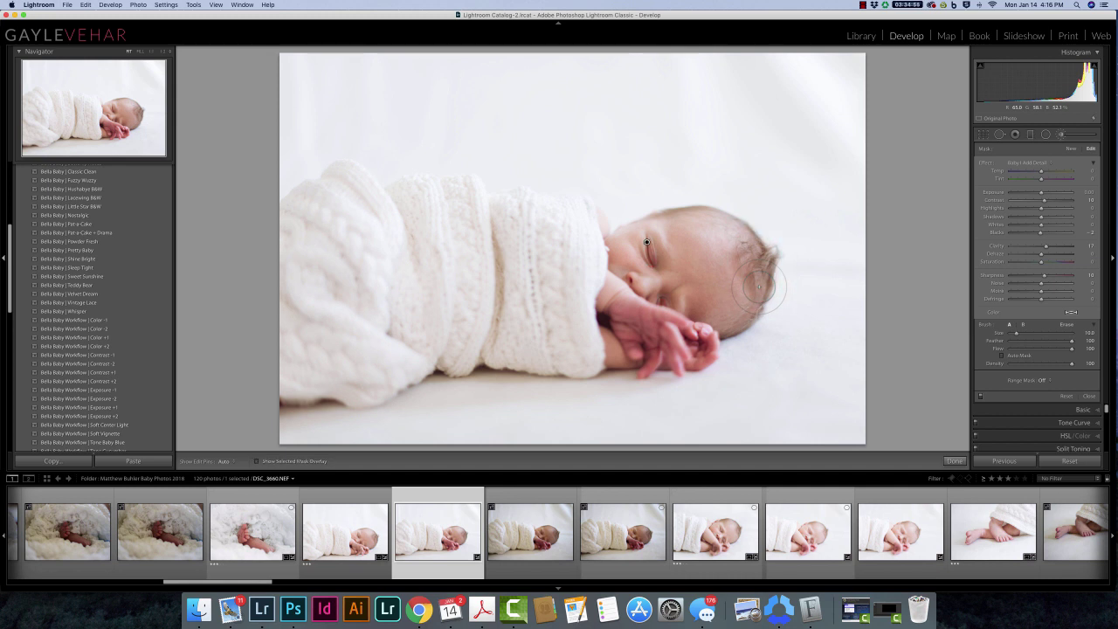
Step: Start a new brush mask with Baby | Kiss Away the Red and paint the eyelid
click(1071, 149)
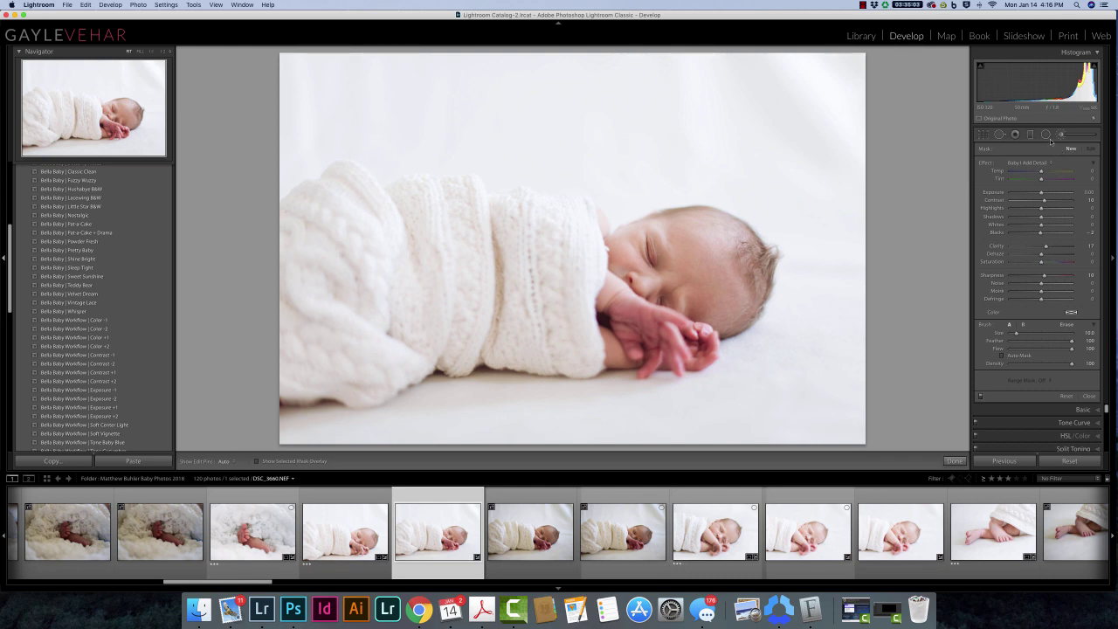
click(1045, 163)
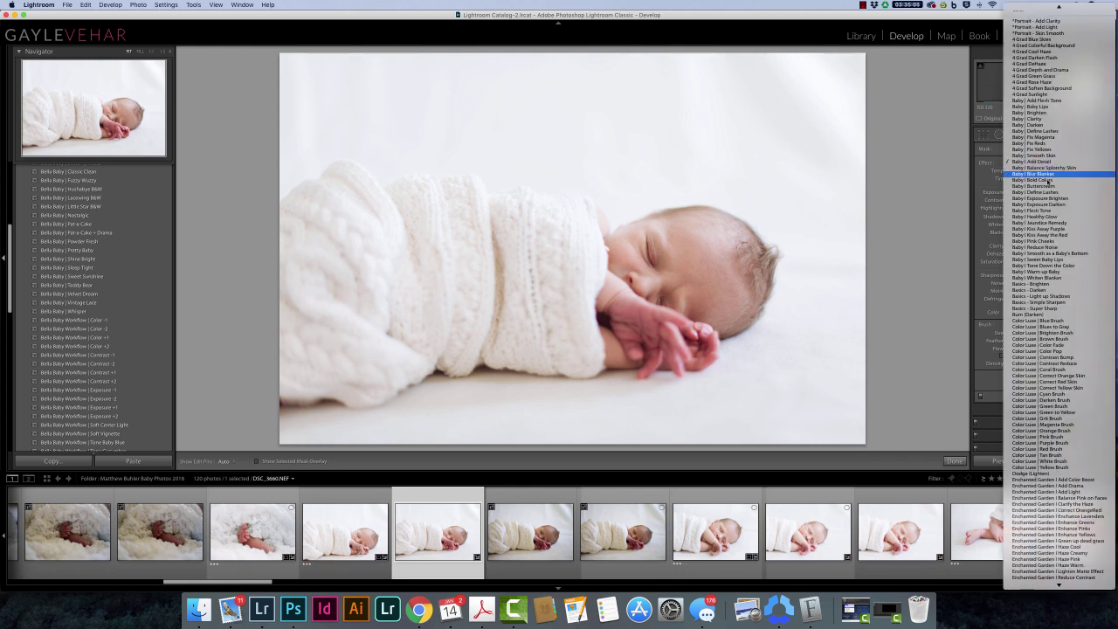
click(1045, 235)
scroll(731, 254, down, 5)
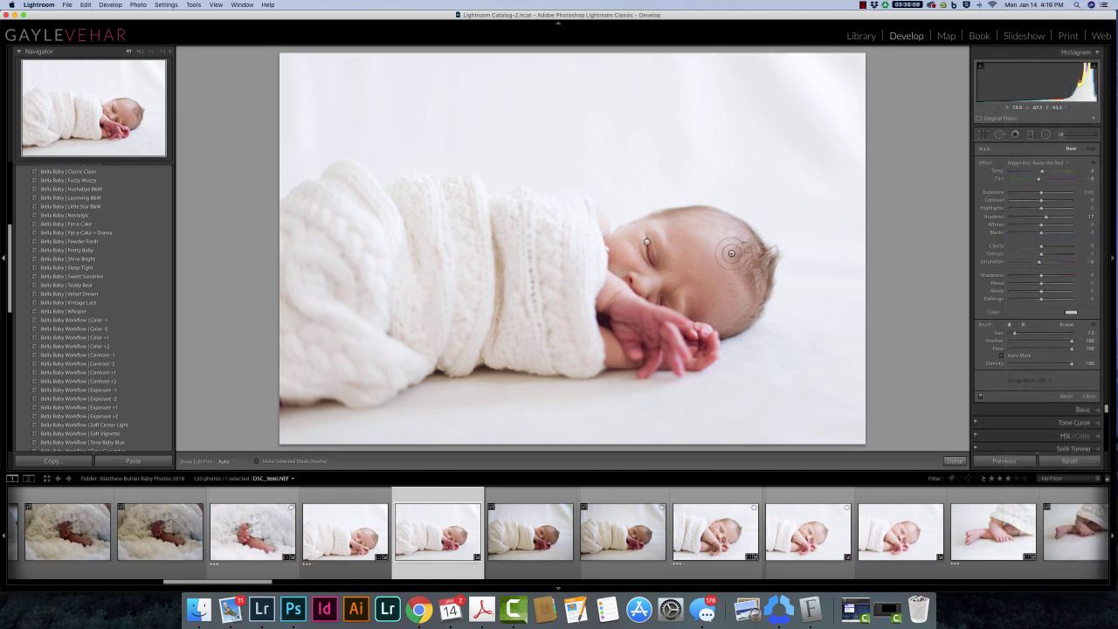
drag(647, 244, 655, 264)
key(h)
Step: Paint the Kiss Away the Red effect over the baby's hand with a slightly smaller brush
click(705, 329)
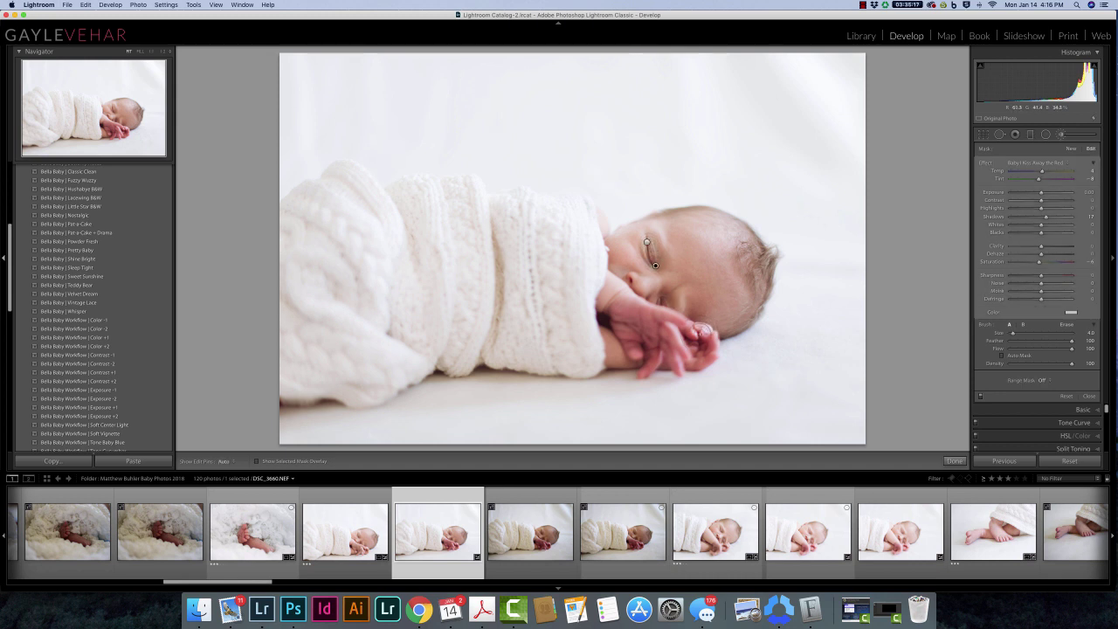
scroll(705, 345, up, 5)
key(h)
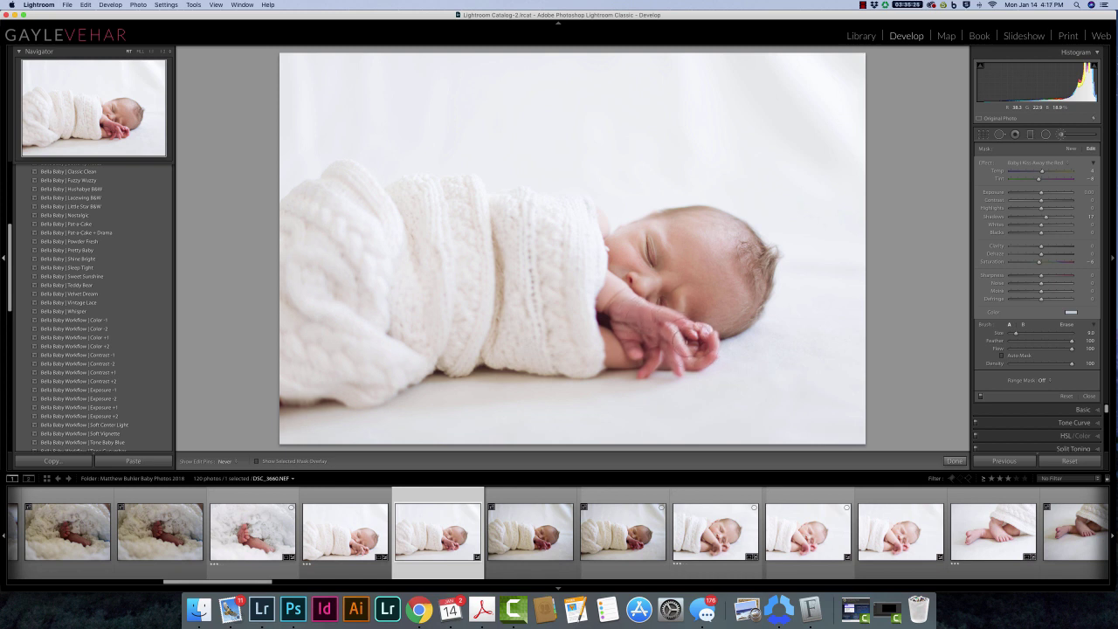
key(h)
key([)
Step: Select the eyelid mask and set its Saturation to -7 and Tint to -4
click(1072, 149)
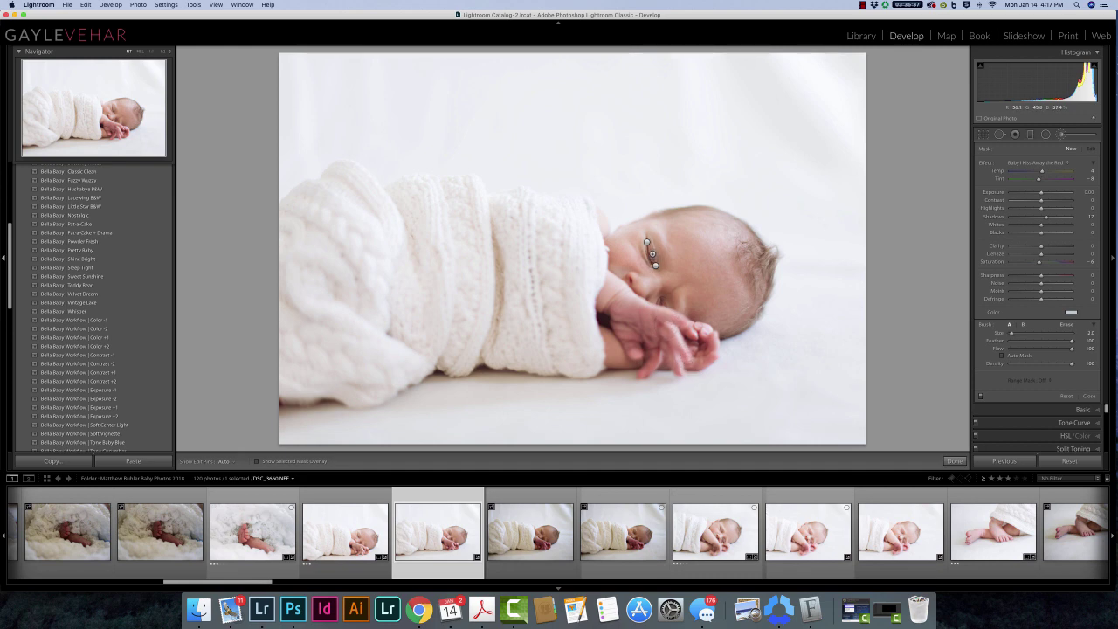
key(h)
key(h)
click(655, 267)
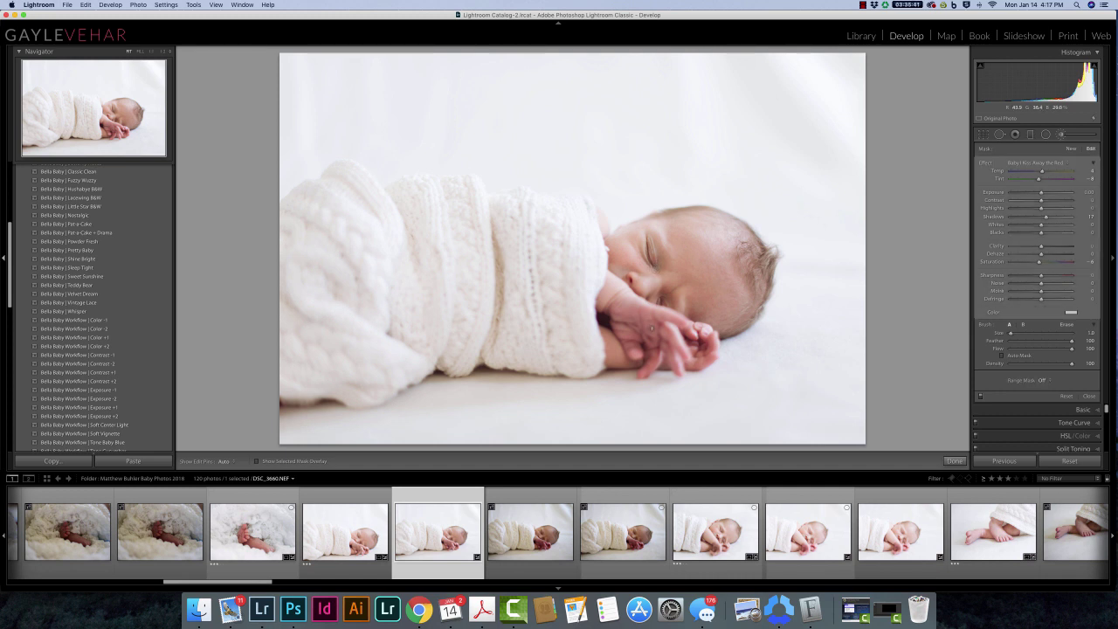
key(h)
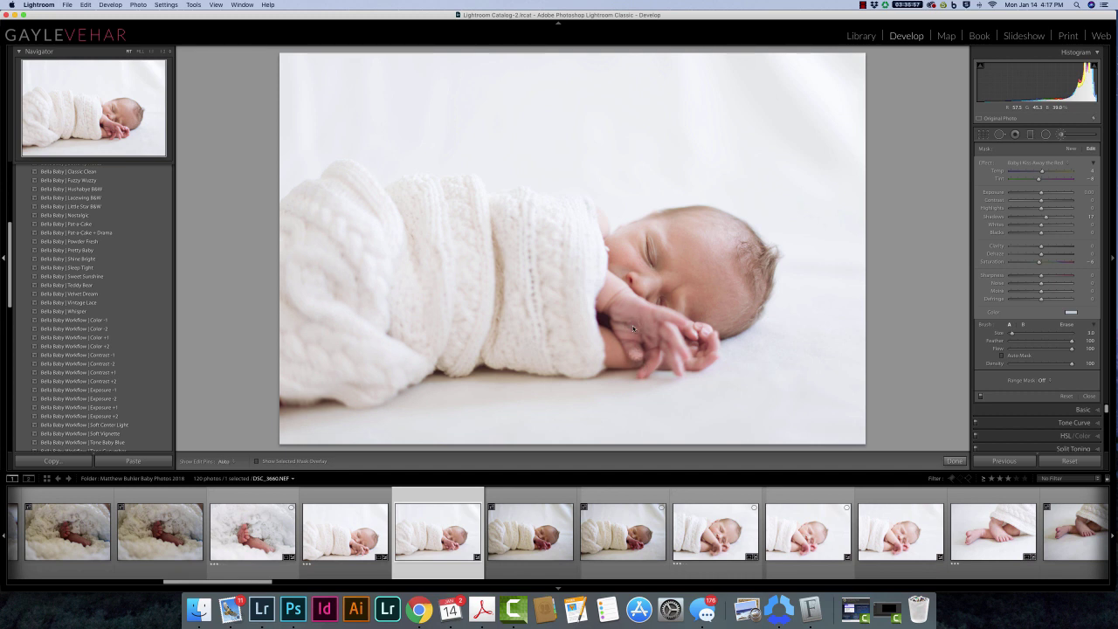
click(1039, 262)
key(Return)
Step: Start a new brush with the Baby | Smooth as a Baby's Bottom effect
click(1060, 135)
click(1061, 135)
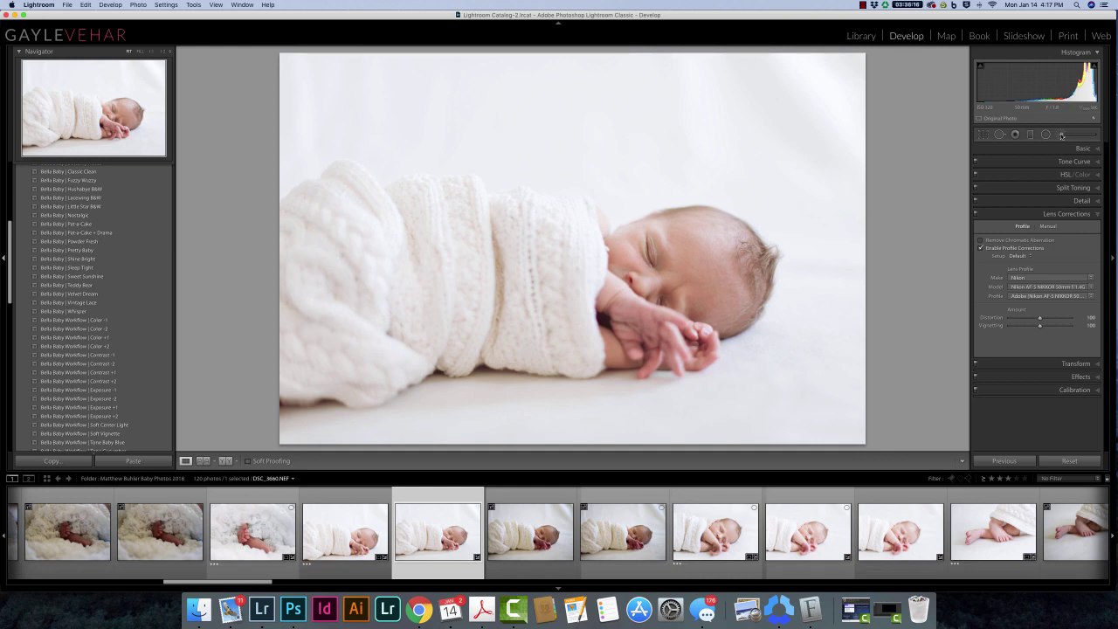
click(1061, 134)
click(1058, 164)
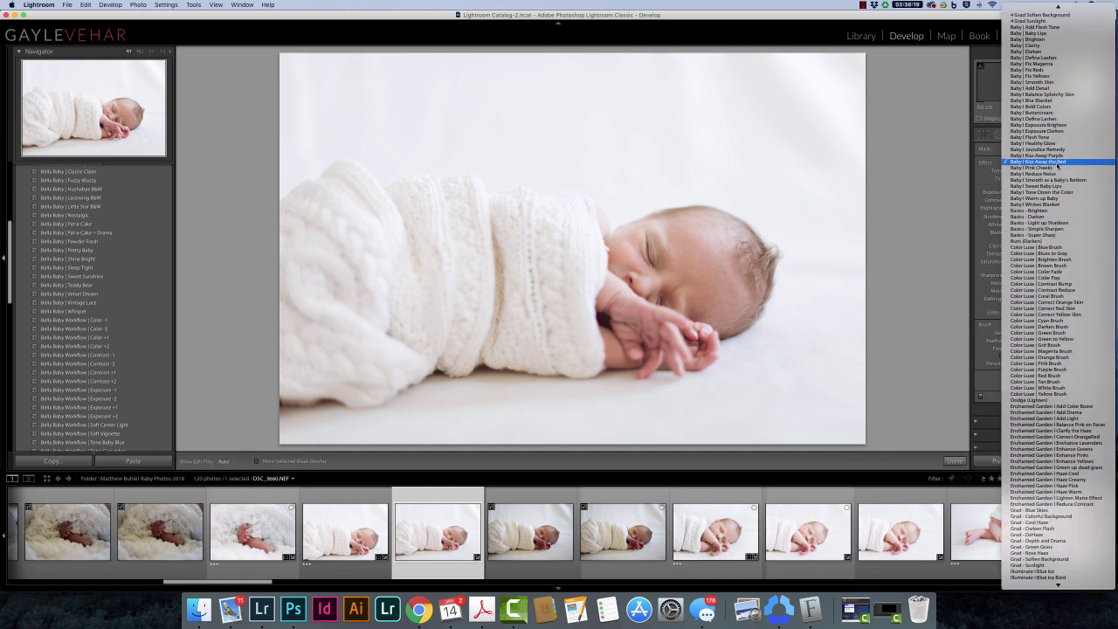
click(1057, 179)
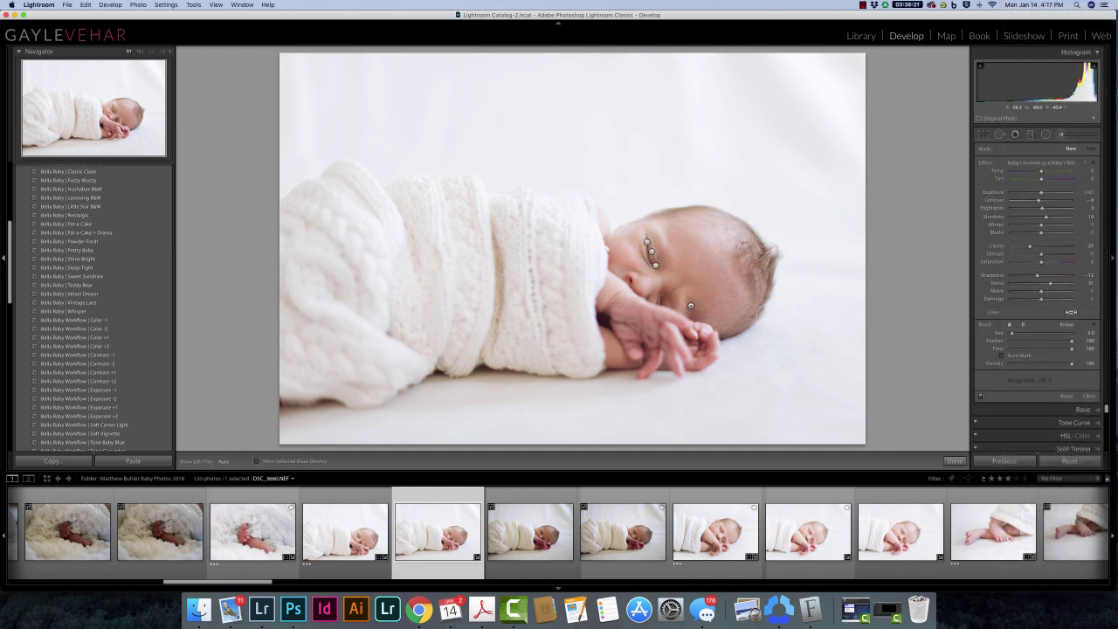
Step: Paint the smoothing effect over the baby's forehead and cheek
key(h)
scroll(690, 288, up, 5)
key(h)
click(704, 259)
scroll(691, 267, down, 5)
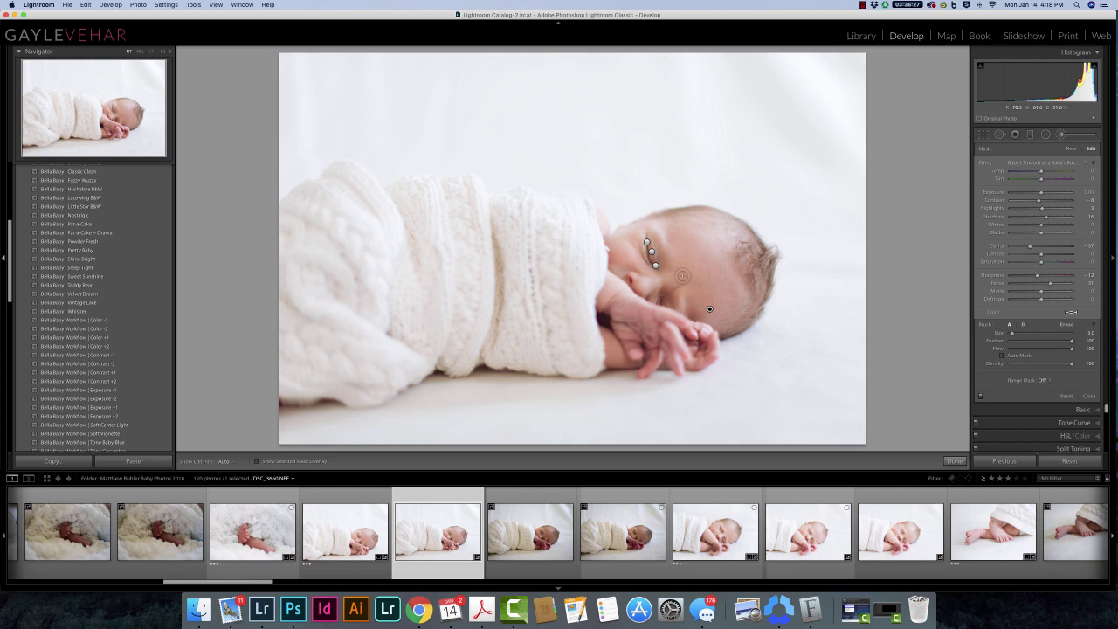
key(h)
key(h)
key(h)
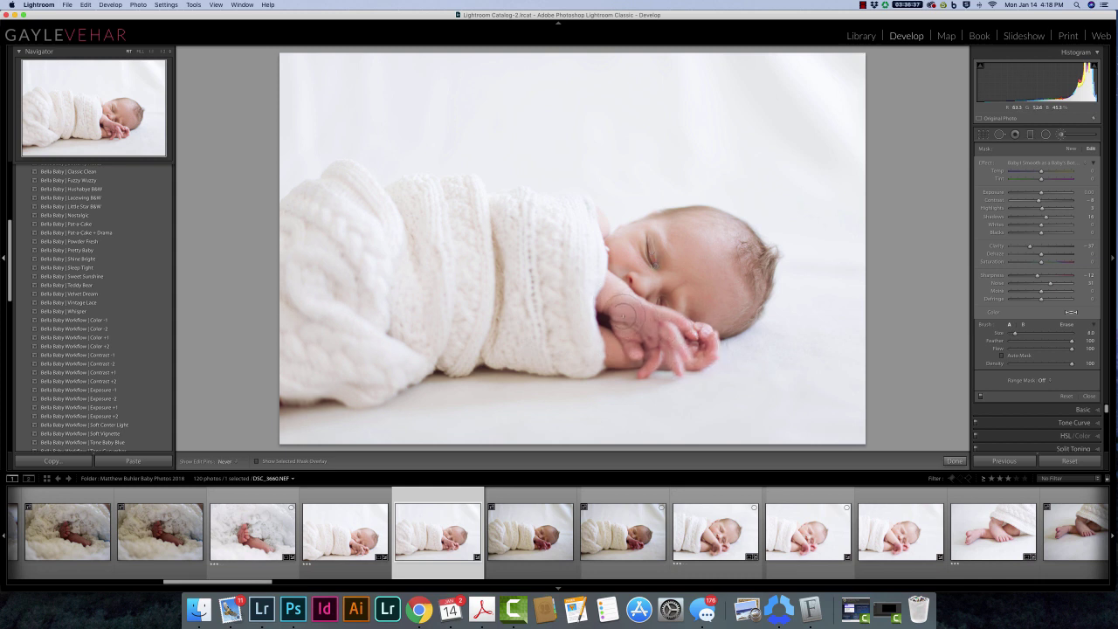
key(h)
Step: Finish the brushes, then zoom in and clone away the blanket spot by the cheek with Spot Removal
click(956, 462)
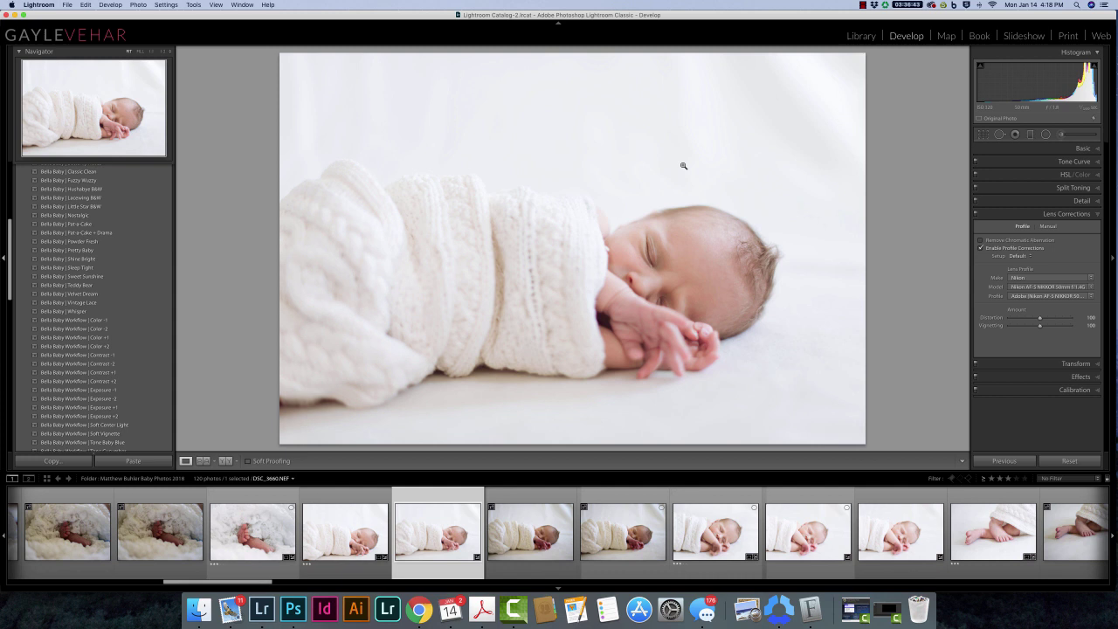
click(999, 135)
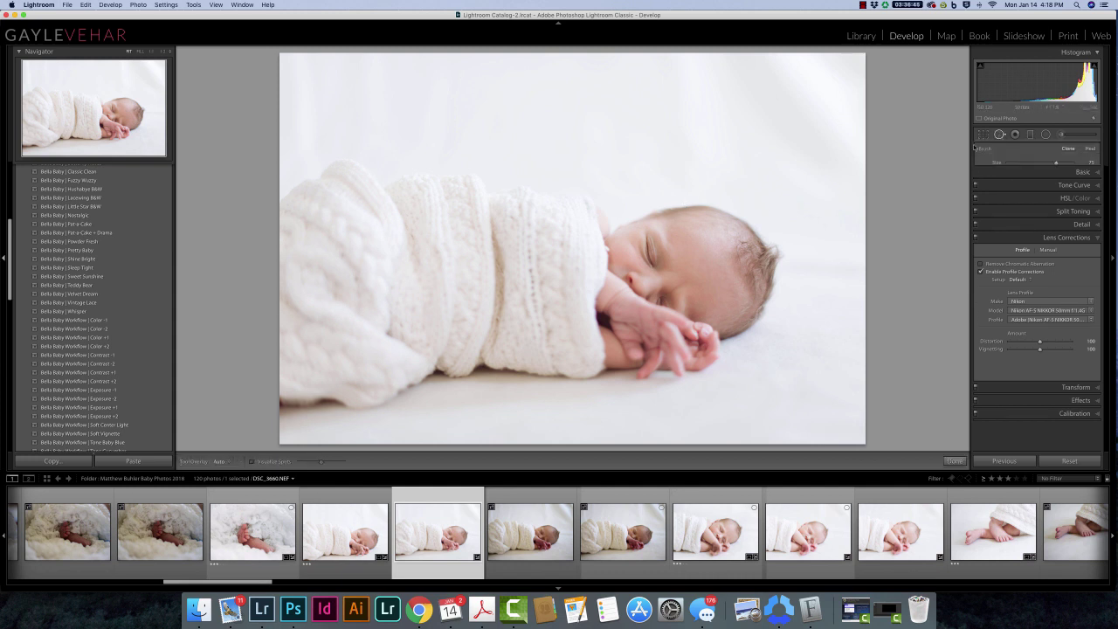
key(z)
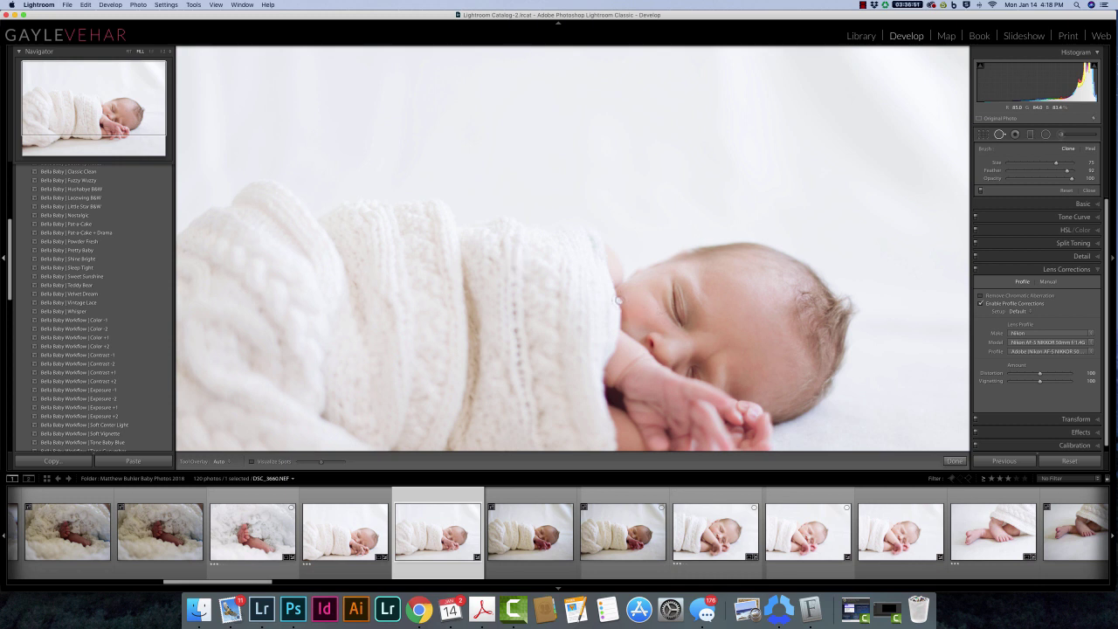
click(618, 302)
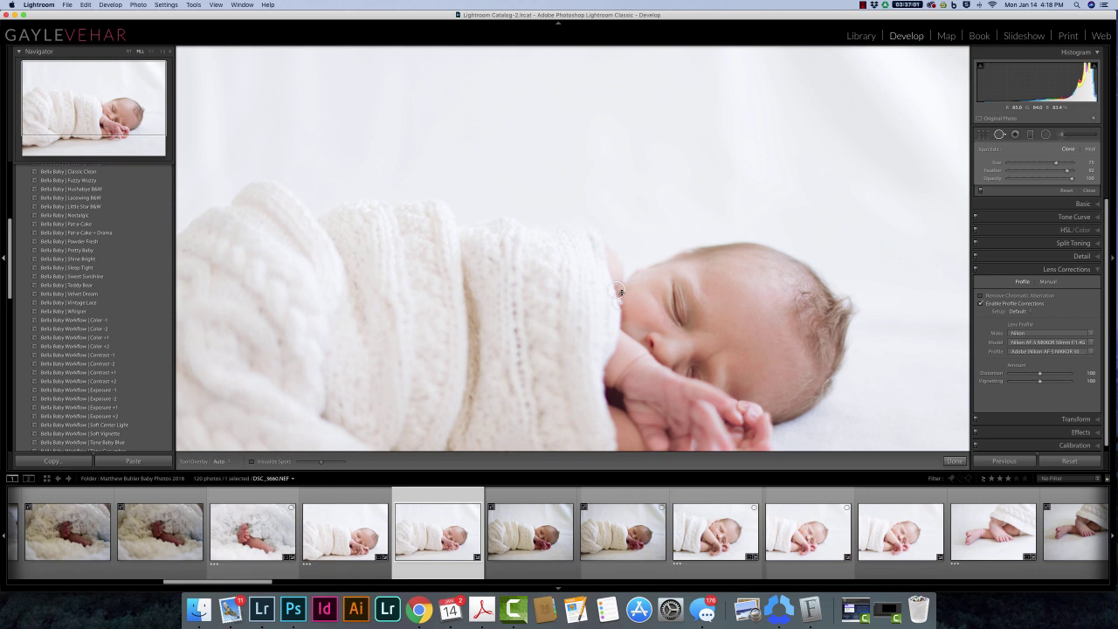
Step: Close Spot Removal to view the whole retouched photo in Fit view
click(957, 461)
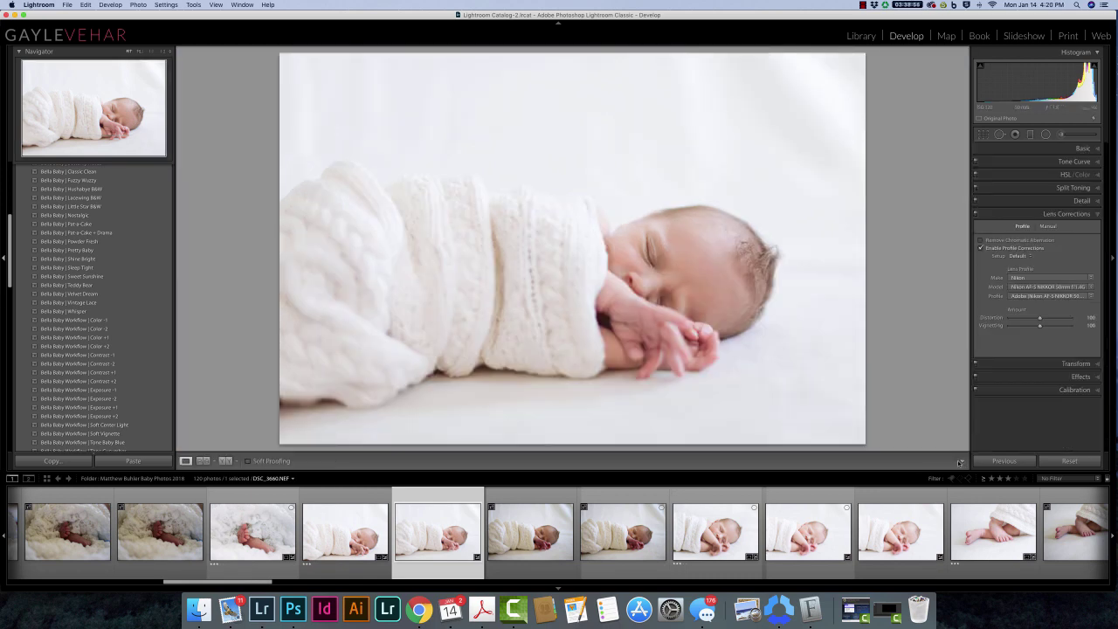